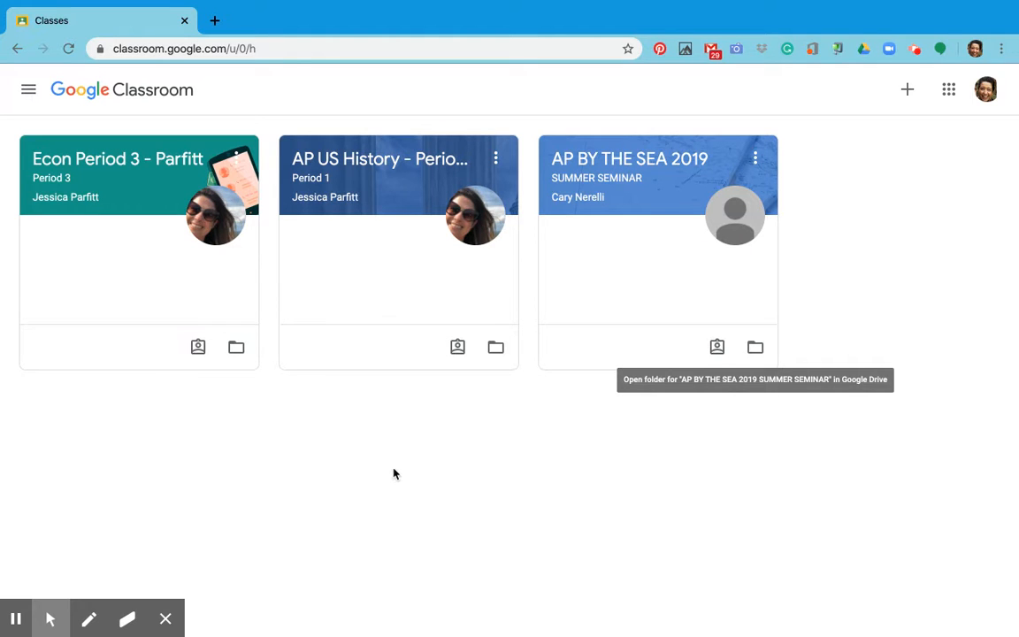
# - Open the Econ Period 3 class and review the stream's first-week online learning post and its attachments
pyautogui.click(73, 164)
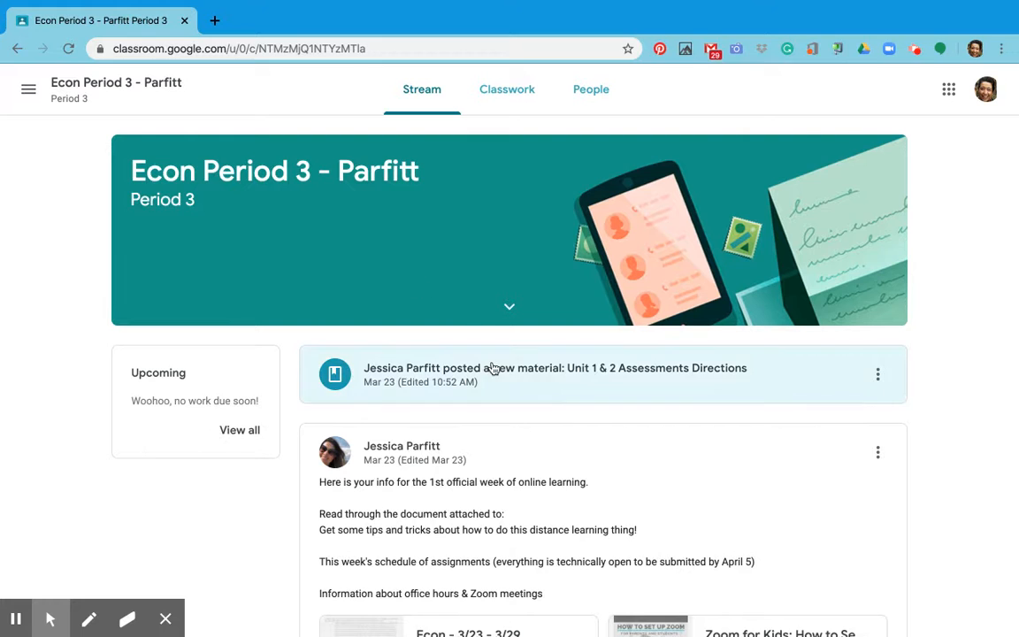
pyautogui.scroll(-4, 493, 369)
pyautogui.scroll(1, 492, 369)
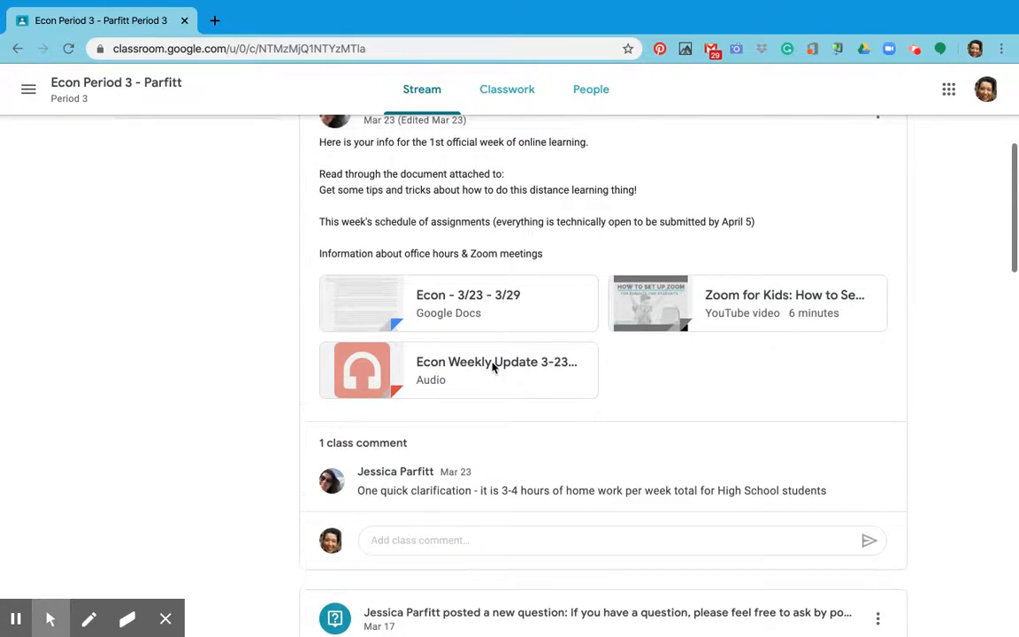
pyautogui.scroll(3, 493, 369)
pyautogui.scroll(-2, 493, 369)
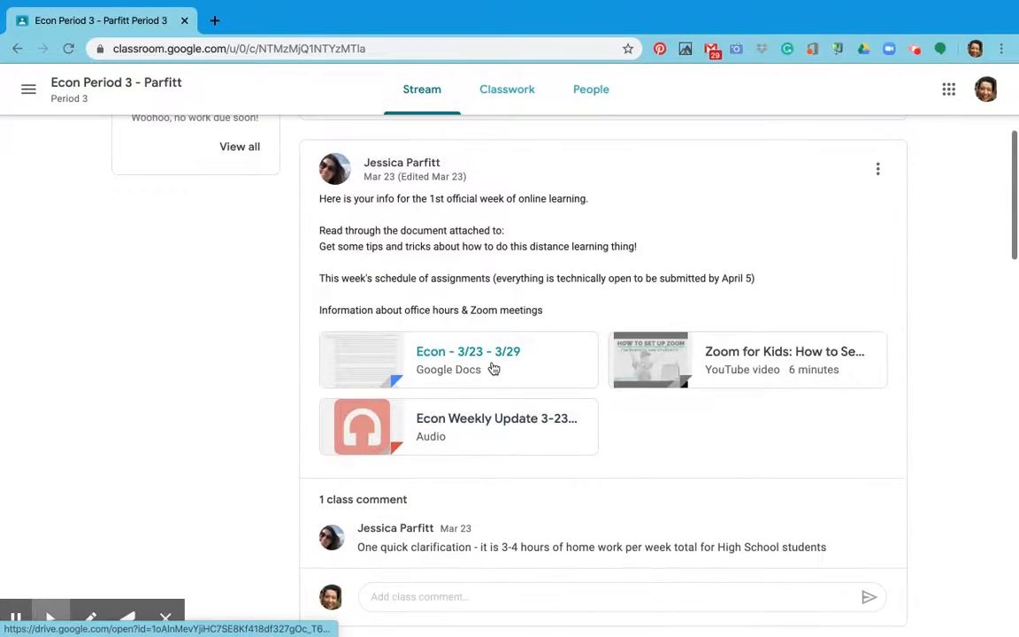
pyautogui.scroll(-1, 492, 368)
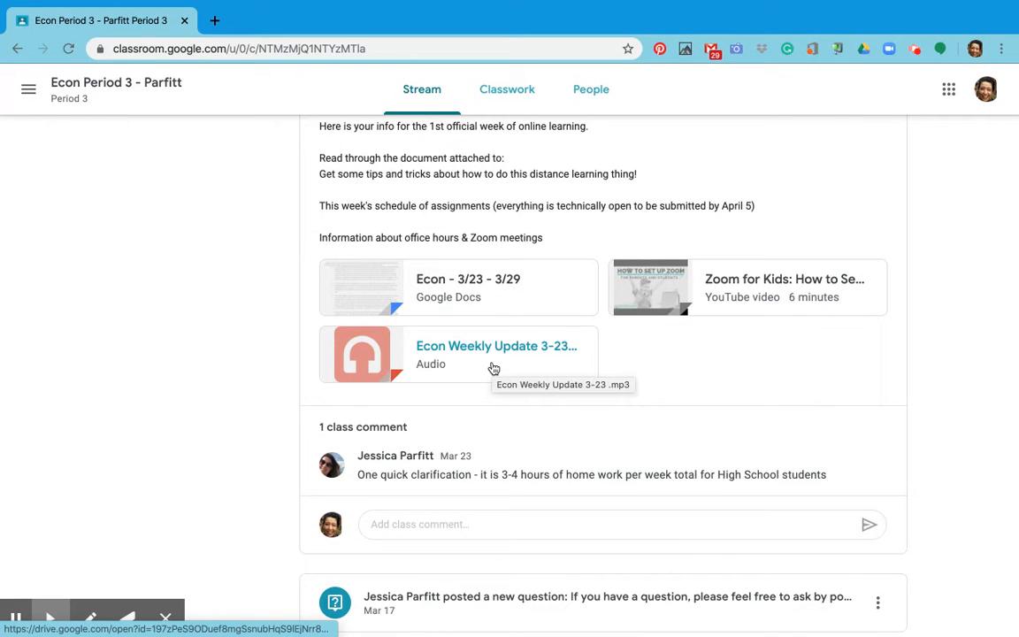
pyautogui.scroll(3, 493, 369)
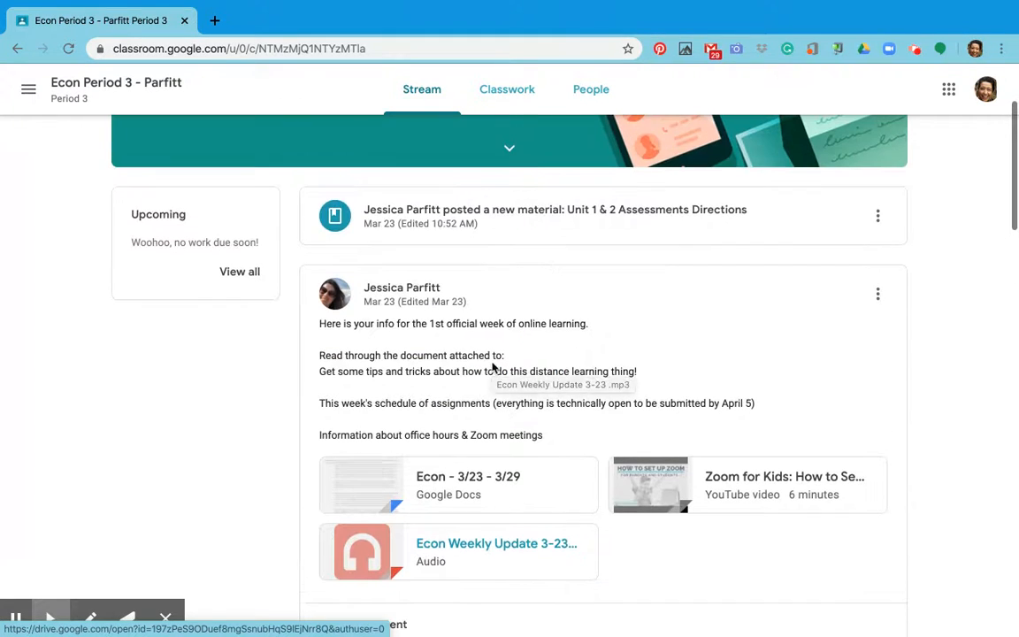
# - Open the class's classwork and expand the Globalization Lesson and Notes assignment to read its instructions
pyautogui.click(504, 106)
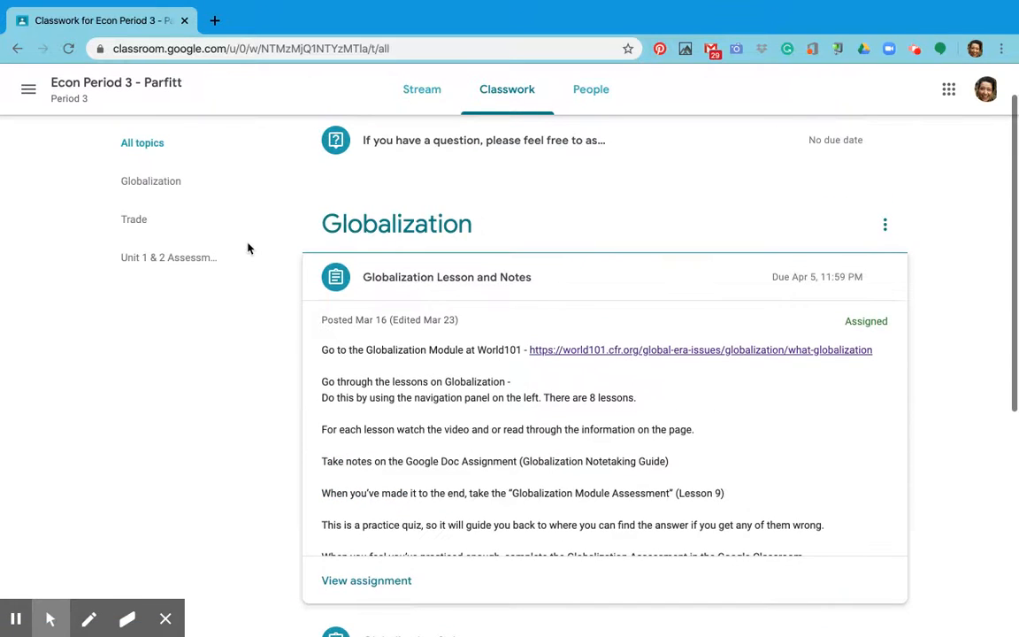
pyautogui.click(387, 276)
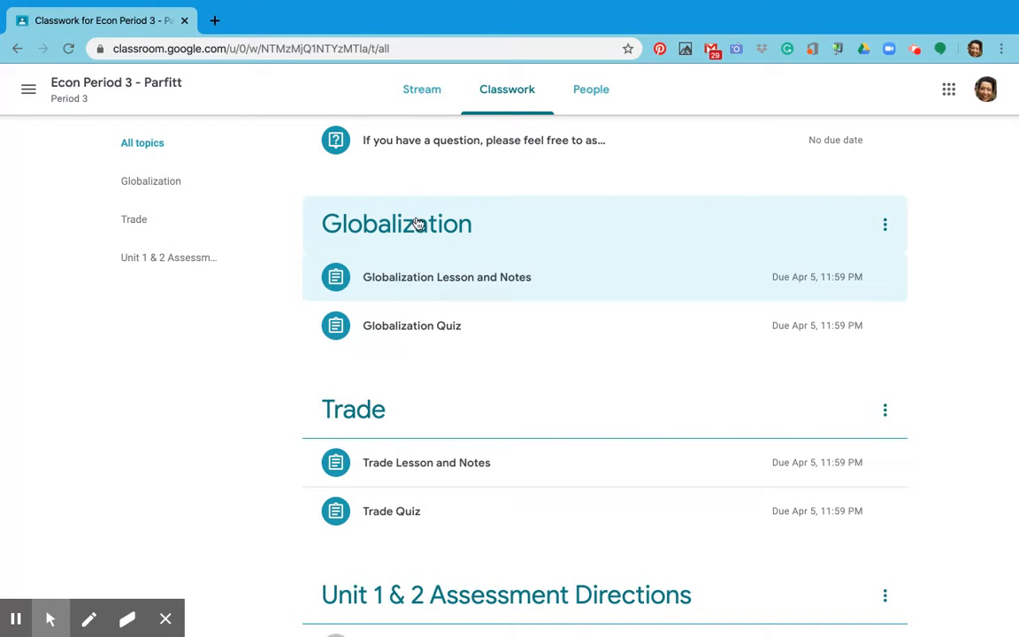
pyautogui.scroll(-2, 407, 557)
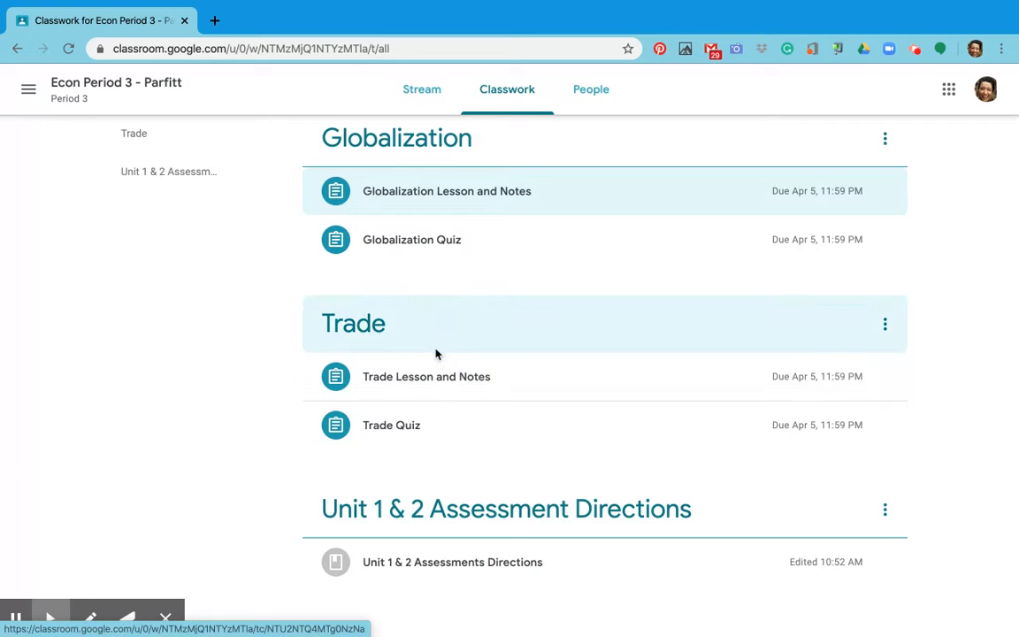
pyautogui.click(427, 197)
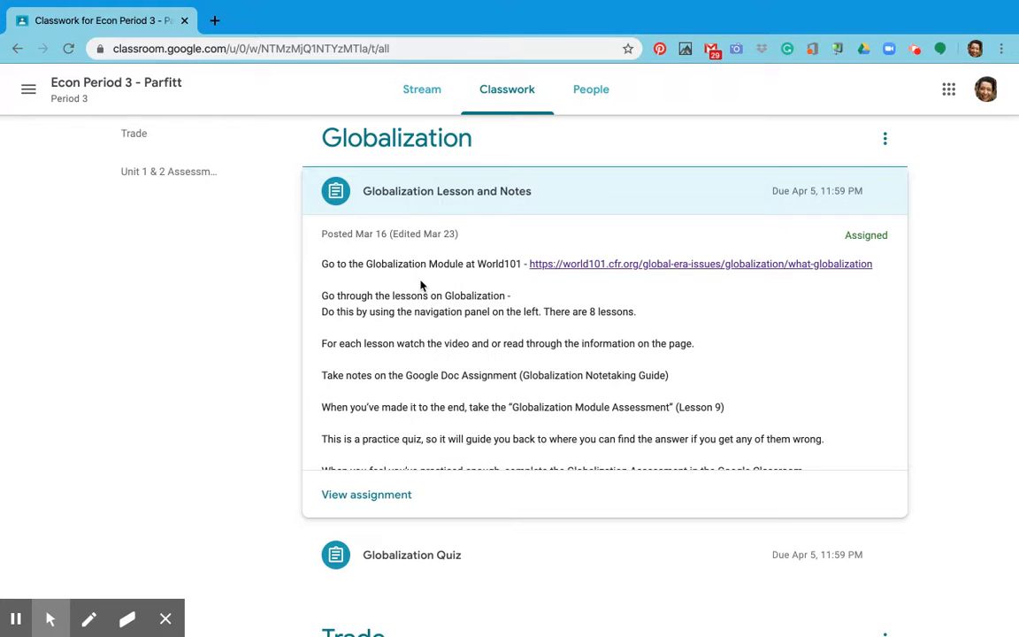
pyautogui.scroll(-3, 409, 311)
pyautogui.scroll(3, 409, 314)
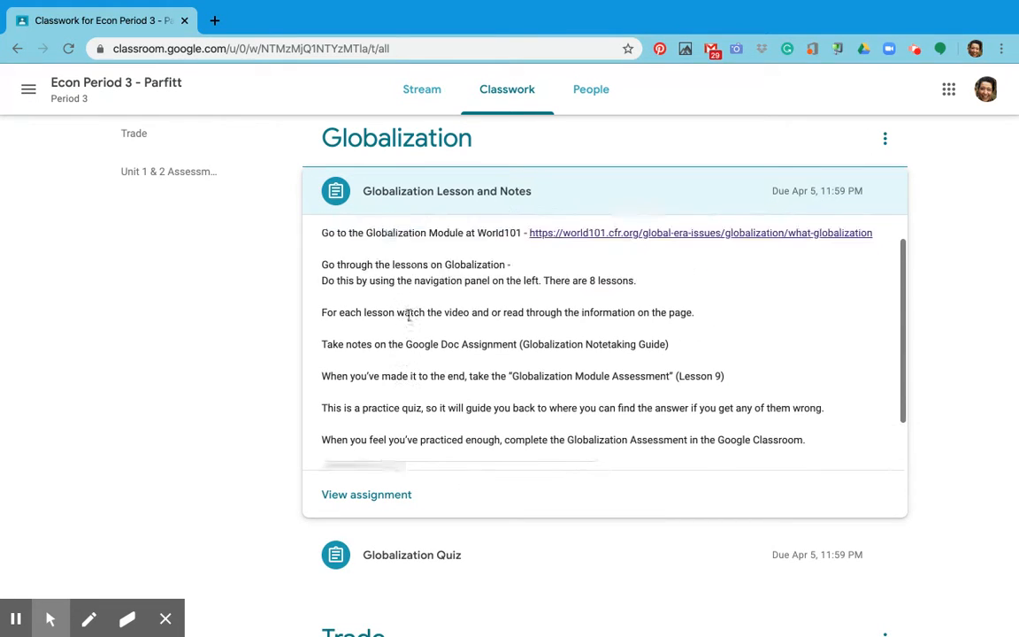
# - Open the assignment's World101 globalization link, look through the first lesson and continue to "It Takes a Village to Make Your Medicine"
pyautogui.click(545, 265)
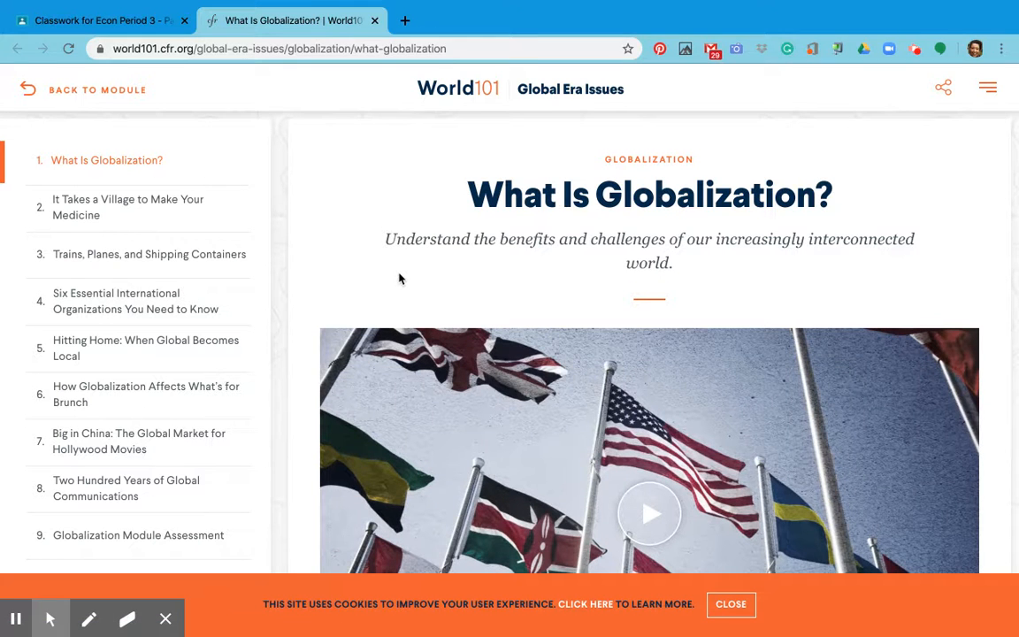
pyautogui.scroll(-5, 399, 279)
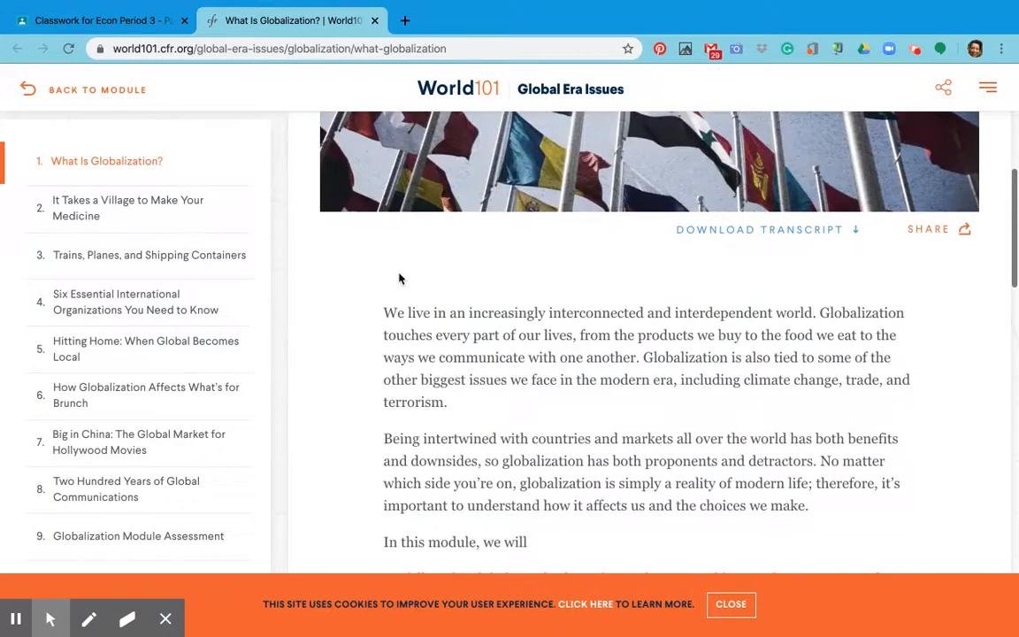
pyautogui.scroll(-6, 399, 279)
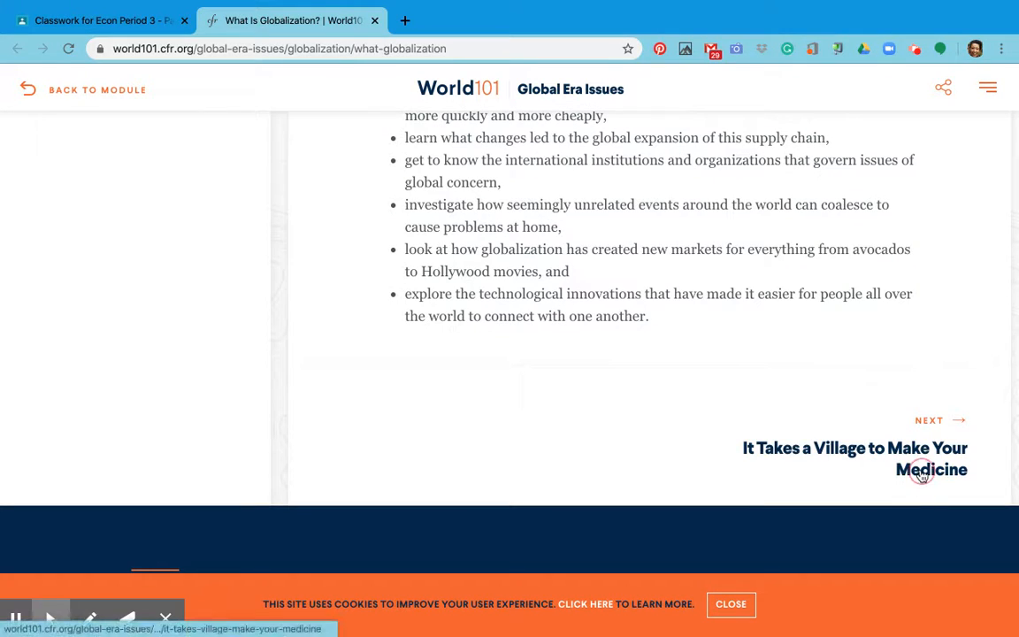
pyautogui.click(921, 475)
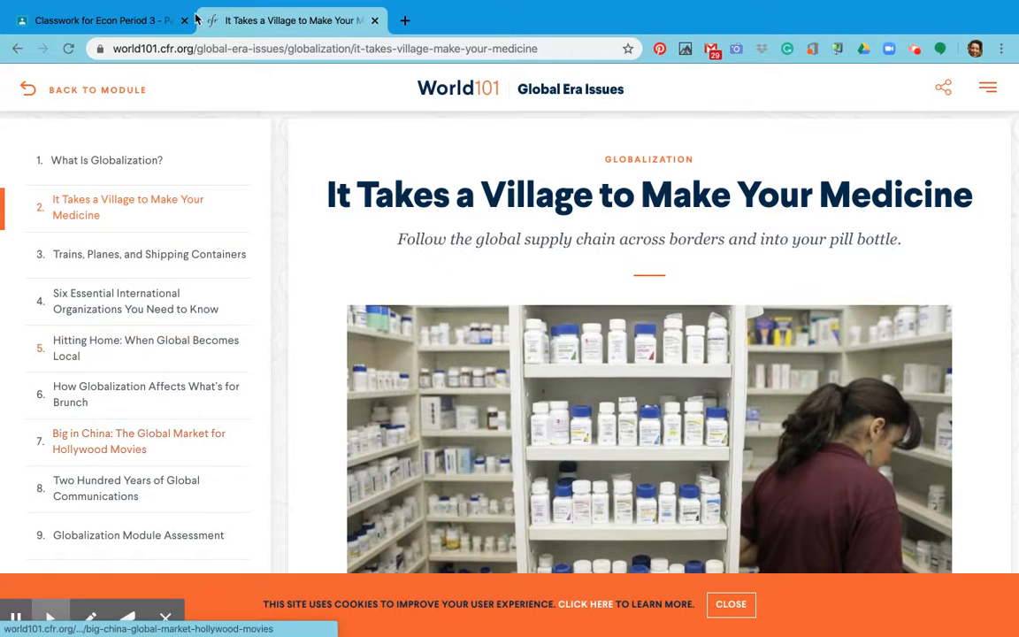
# - Return to Google Classroom, open the attached Globalization Note Taking Guide and review its guided note questions alongside the World101 lesson
pyautogui.click(93, 21)
pyautogui.scroll(-2, 349, 334)
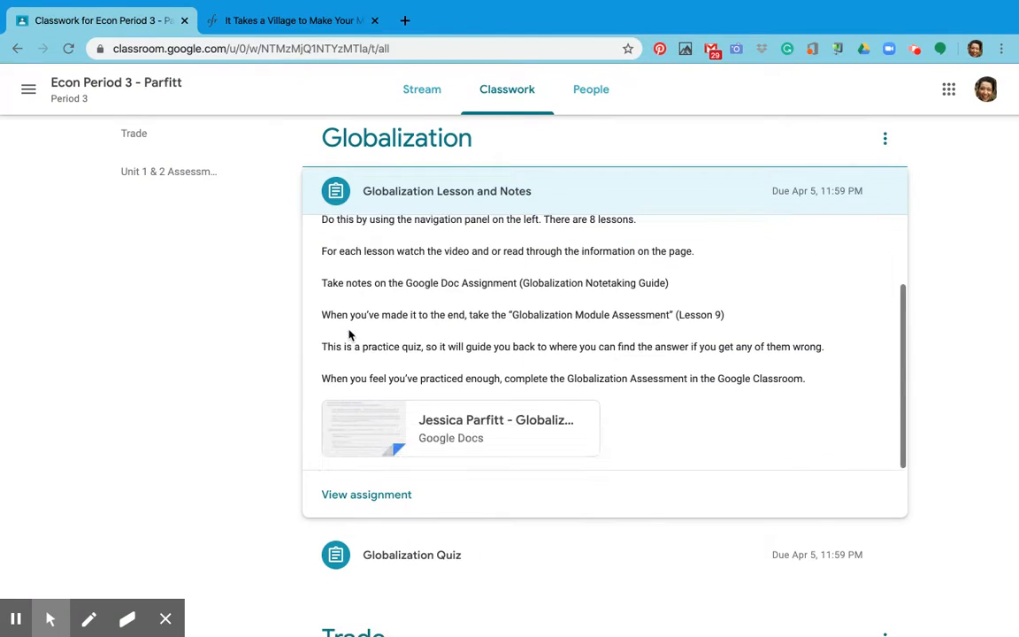
pyautogui.click(452, 424)
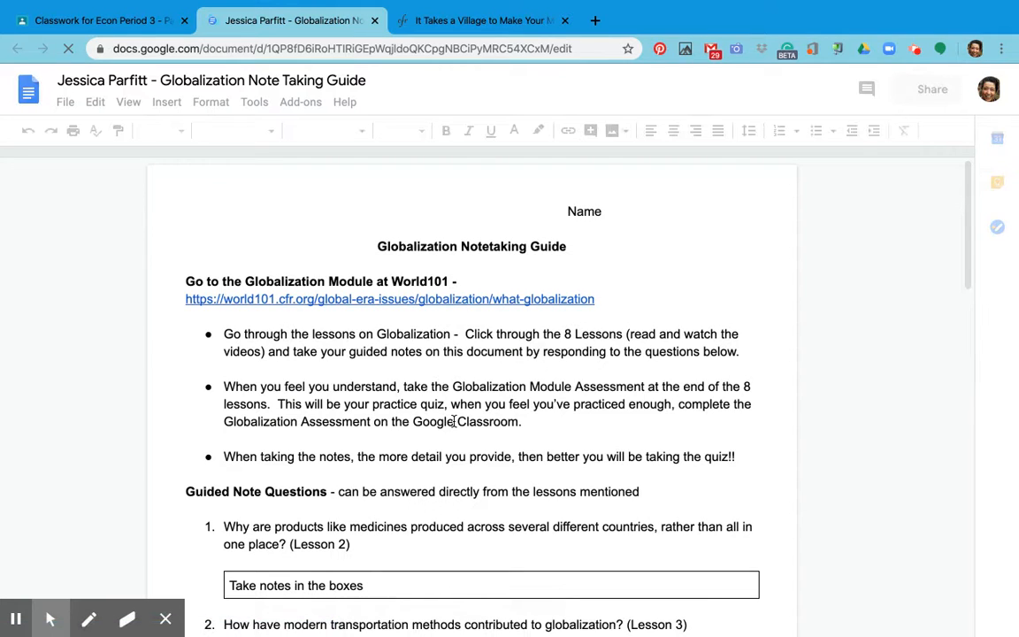
pyautogui.scroll(-5, 453, 422)
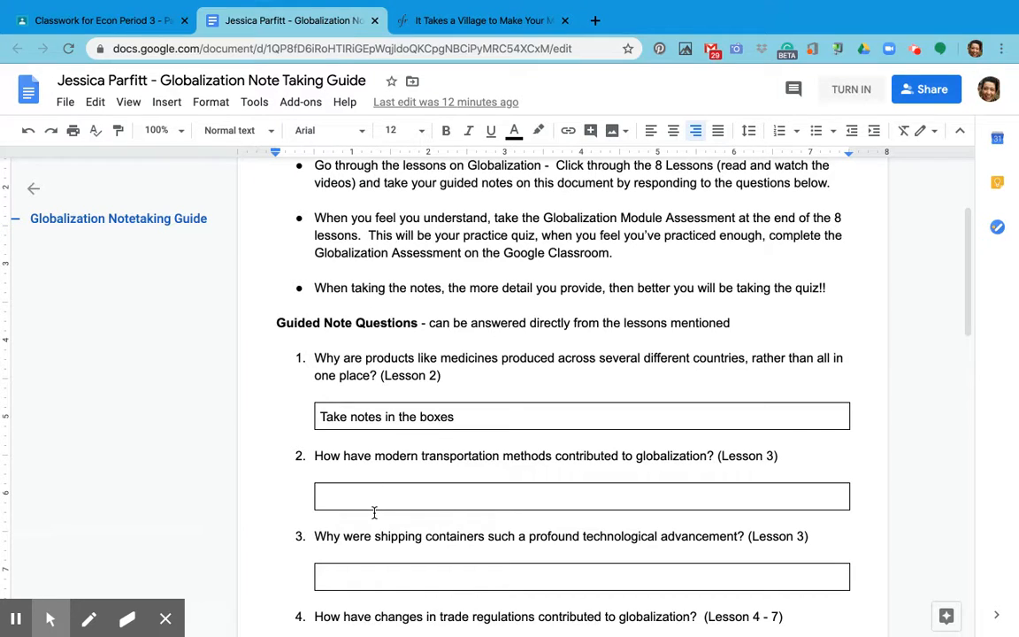
pyautogui.scroll(1, 374, 513)
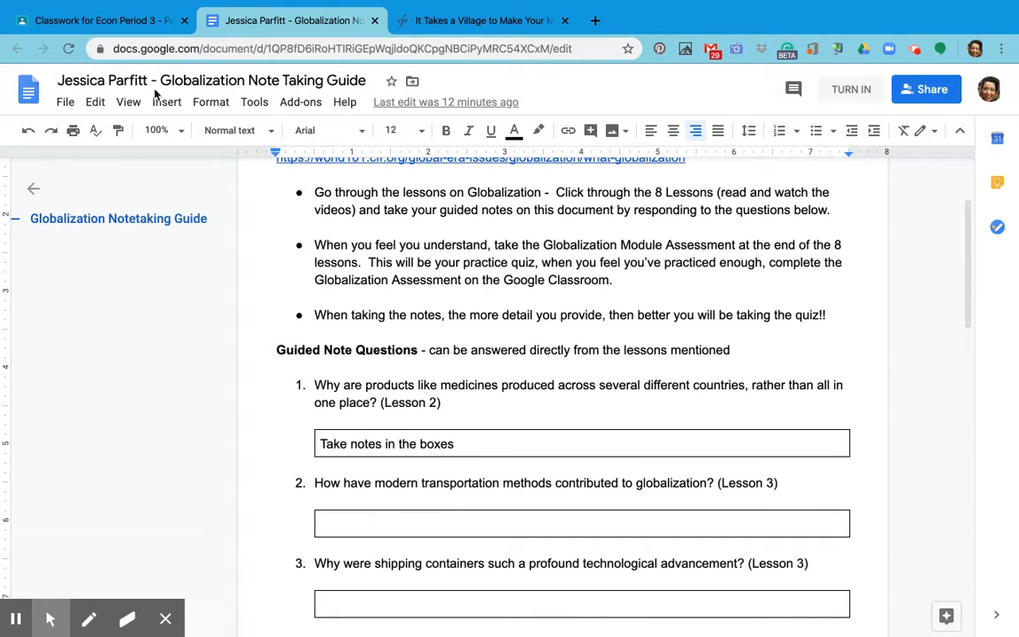
pyautogui.scroll(3, 474, 299)
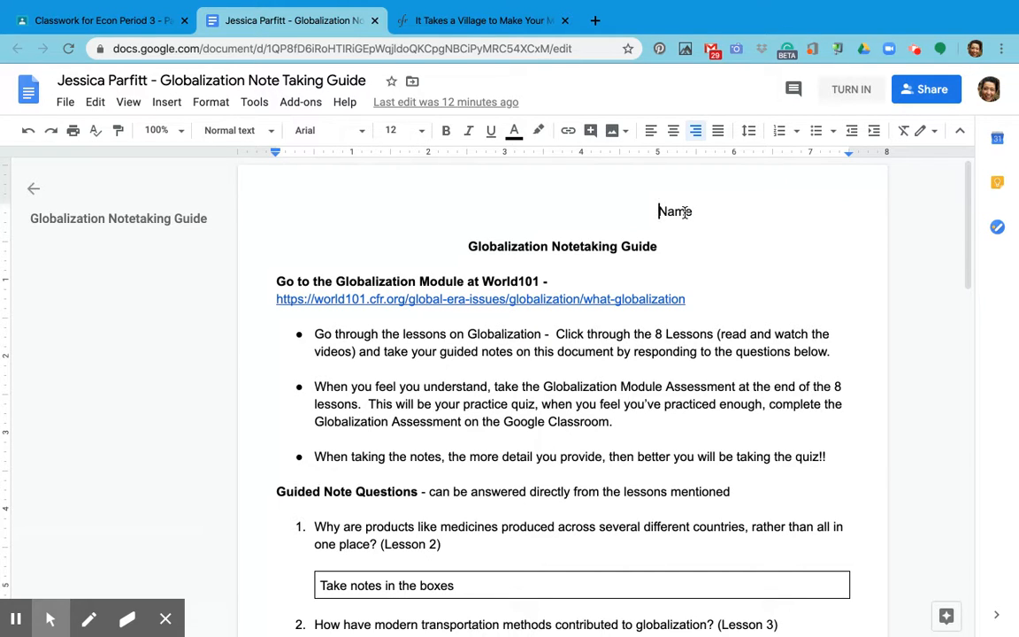
pyautogui.click(428, 26)
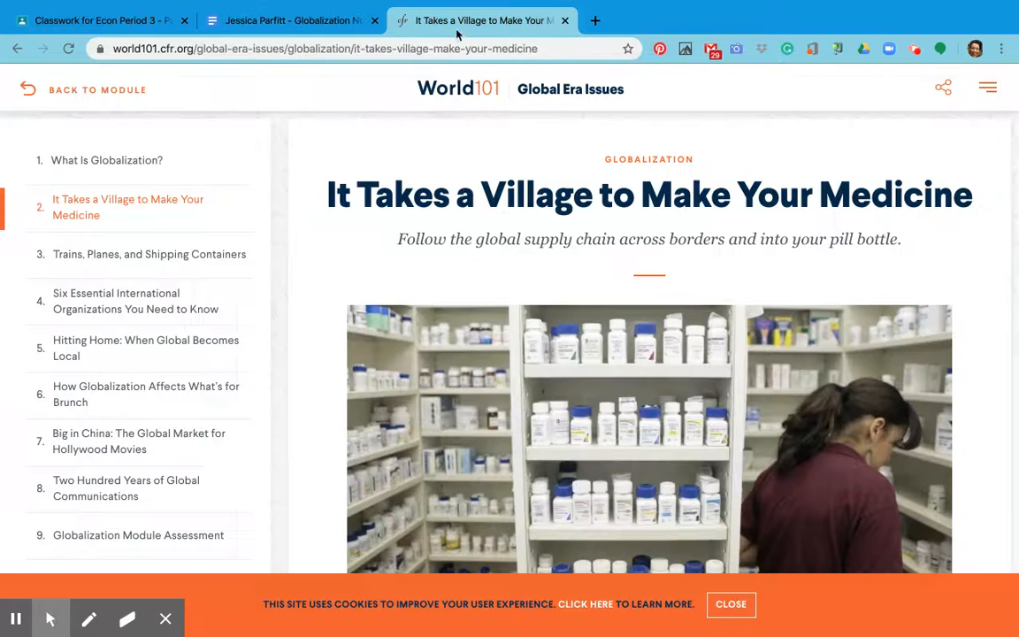
pyautogui.click(238, 20)
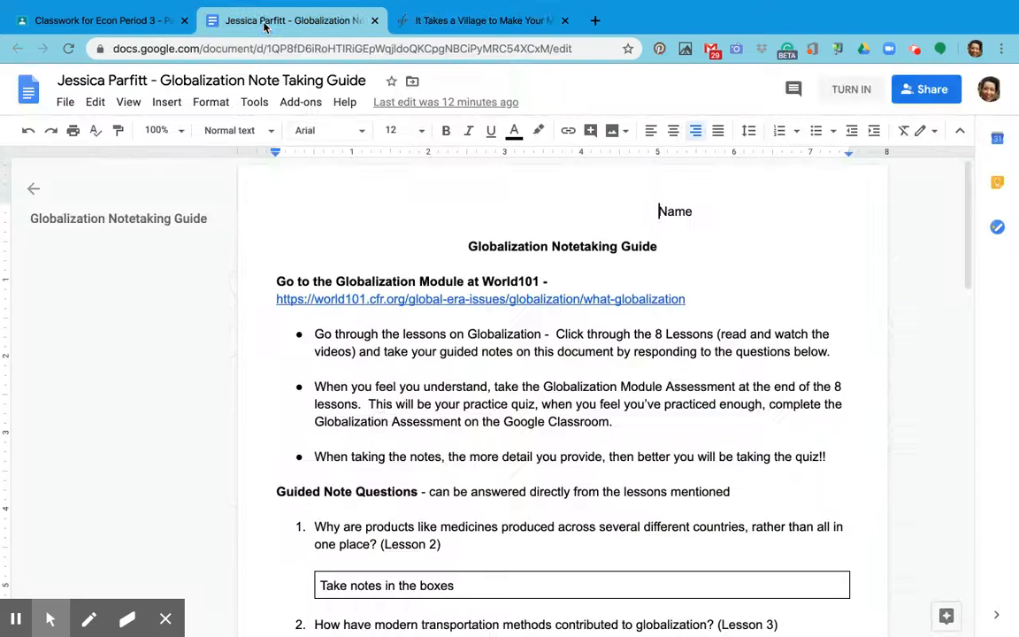
# - Turn in the Globalization Note Taking Guide and check the full Globalization Lesson and Notes assignment page in Google Classroom
pyautogui.click(850, 91)
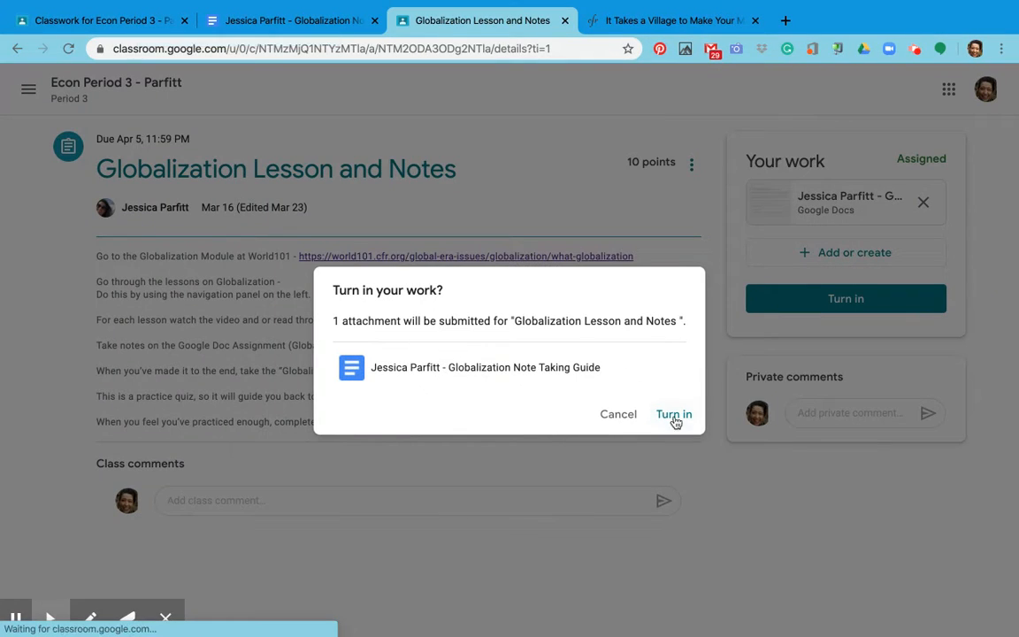
pyautogui.click(662, 417)
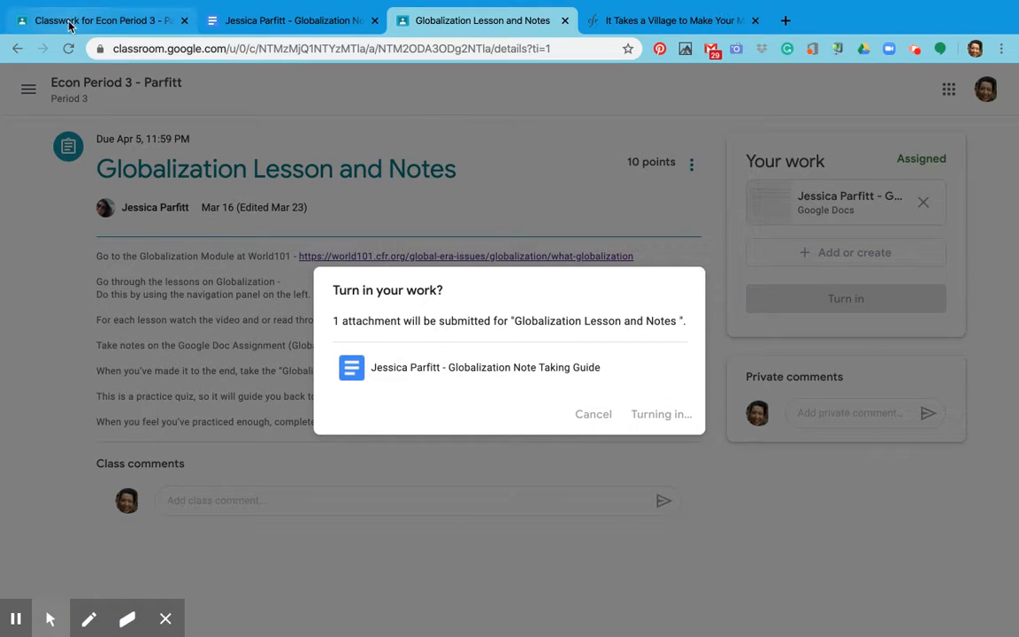
pyautogui.click(65, 21)
pyautogui.click(365, 495)
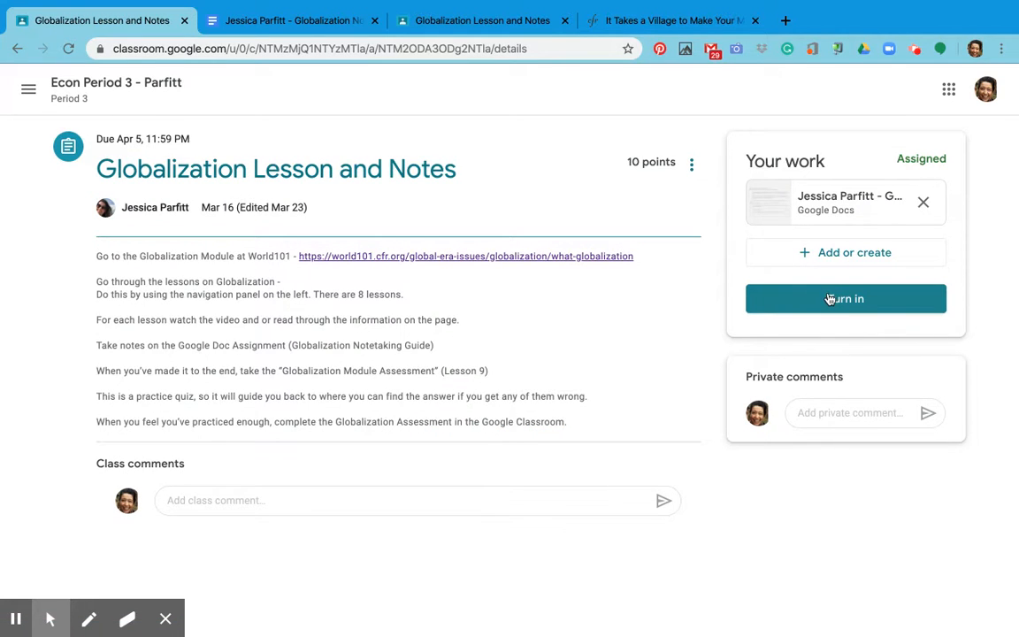
pyautogui.click(494, 21)
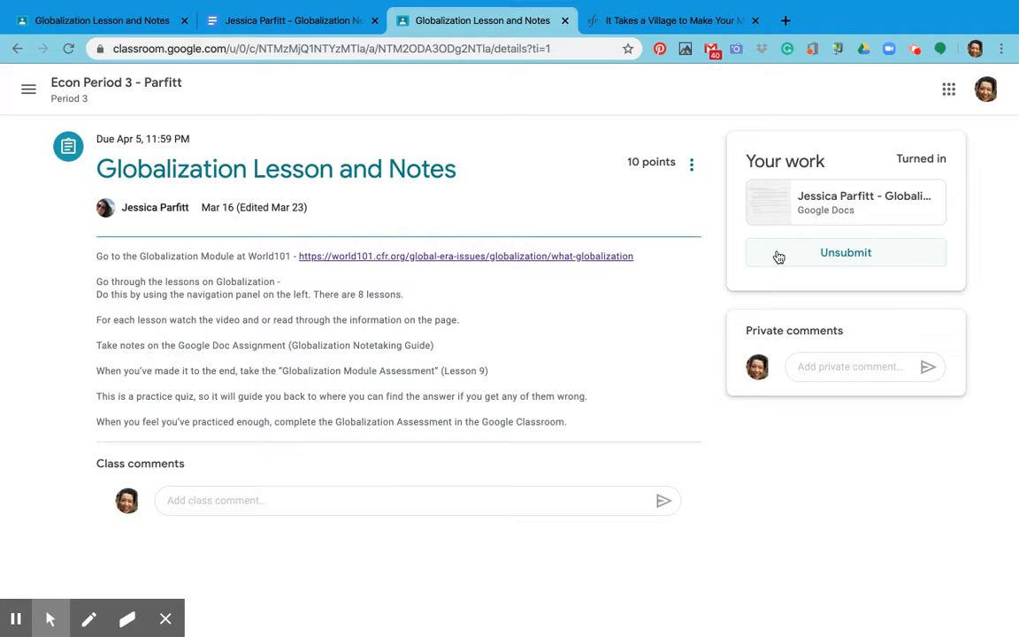
# - Unsubmit the Globalization Lesson and Notes work, check its document, and turn in the same note taking guide again
pyautogui.click(778, 256)
pyautogui.click(615, 401)
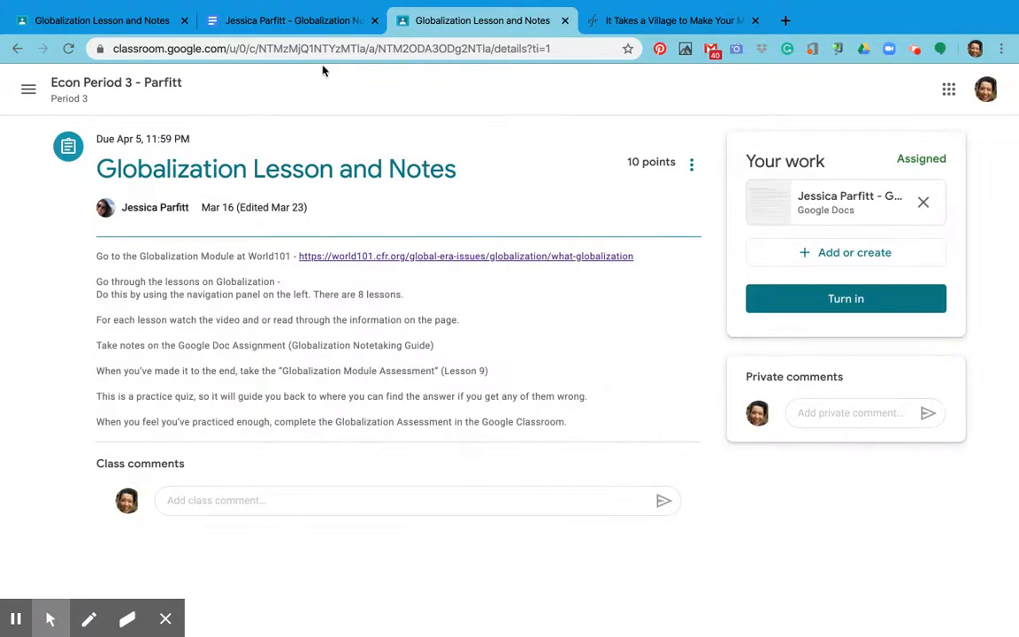
pyautogui.click(315, 25)
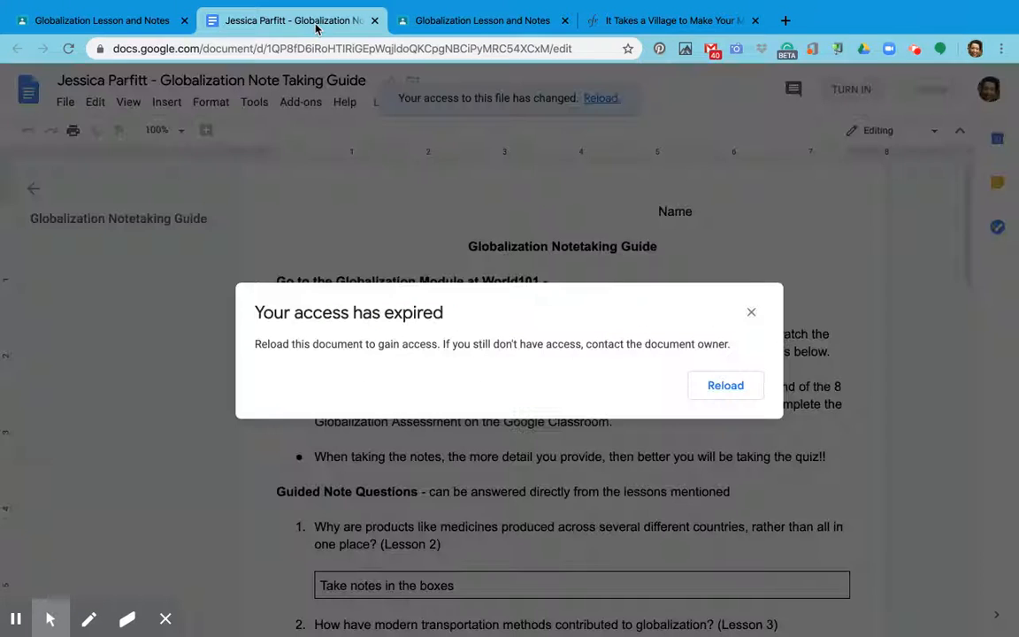
pyautogui.click(433, 20)
pyautogui.click(766, 300)
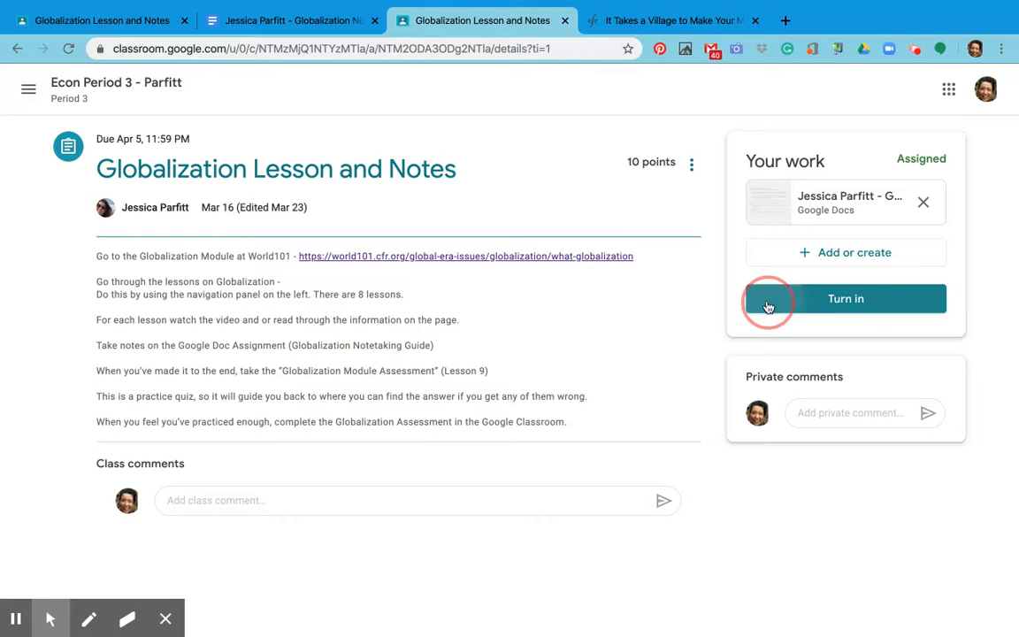
pyautogui.click(663, 421)
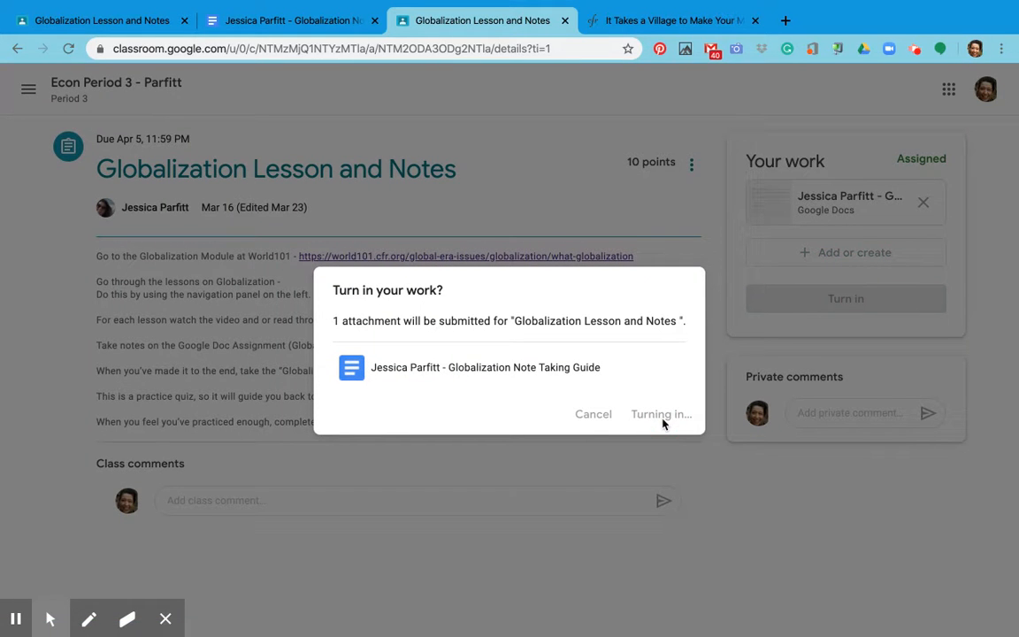
# - Start World101's Globalization Module Assessment, answer the first question with "Globalization will lead to economic equality." and retry the question
pyautogui.click(654, 24)
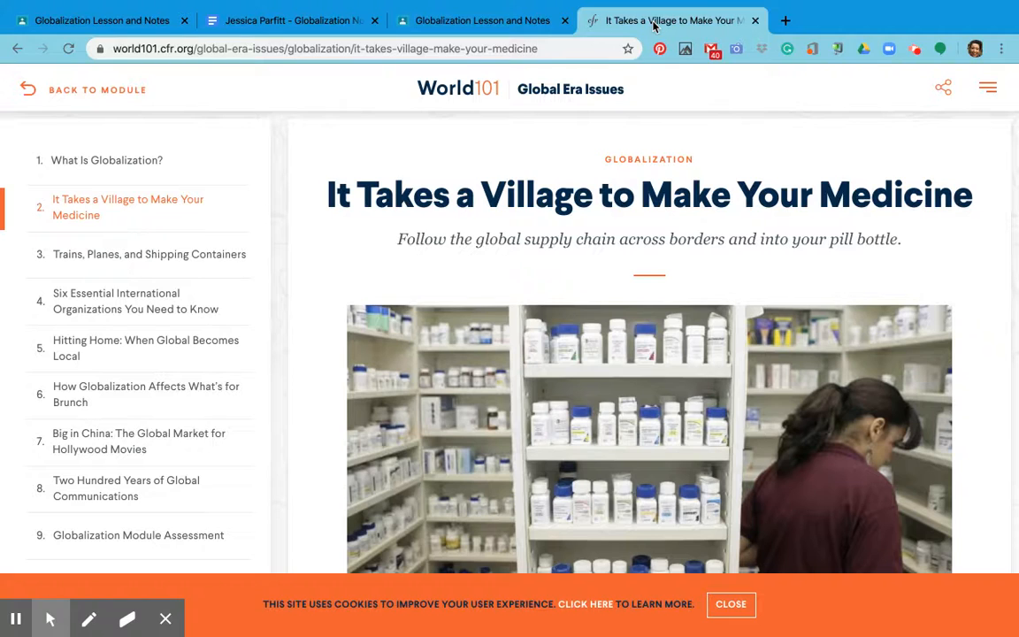
pyautogui.click(163, 537)
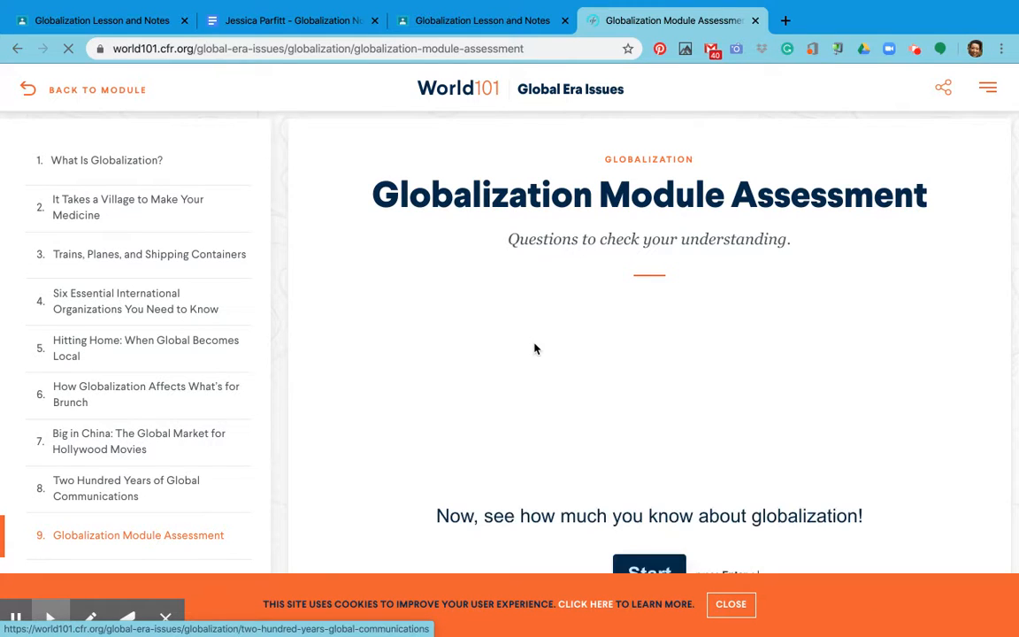
pyautogui.scroll(-2, 536, 349)
pyautogui.click(638, 430)
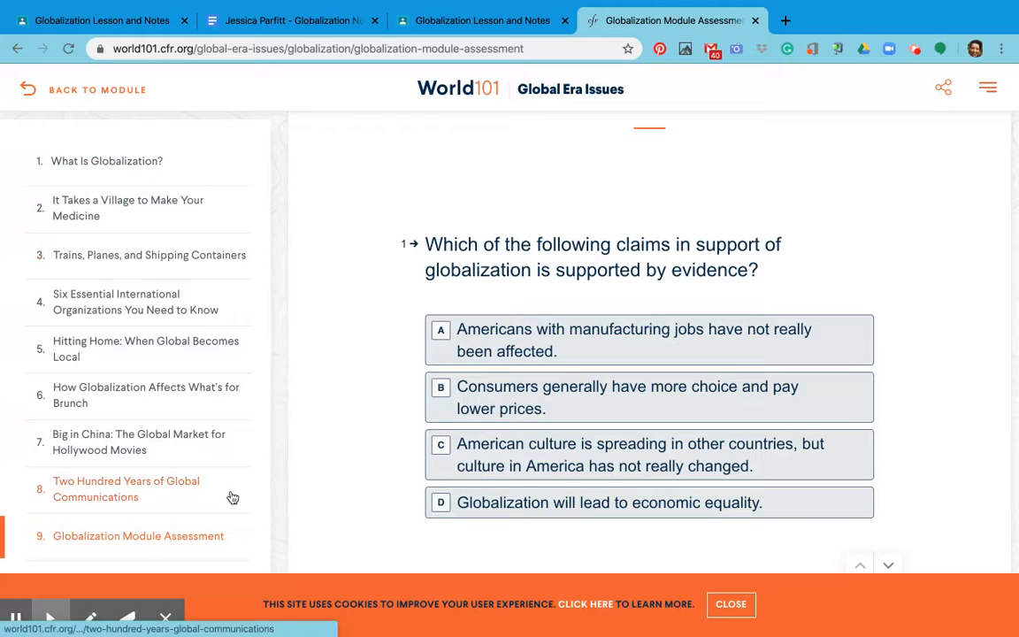
pyautogui.click(492, 517)
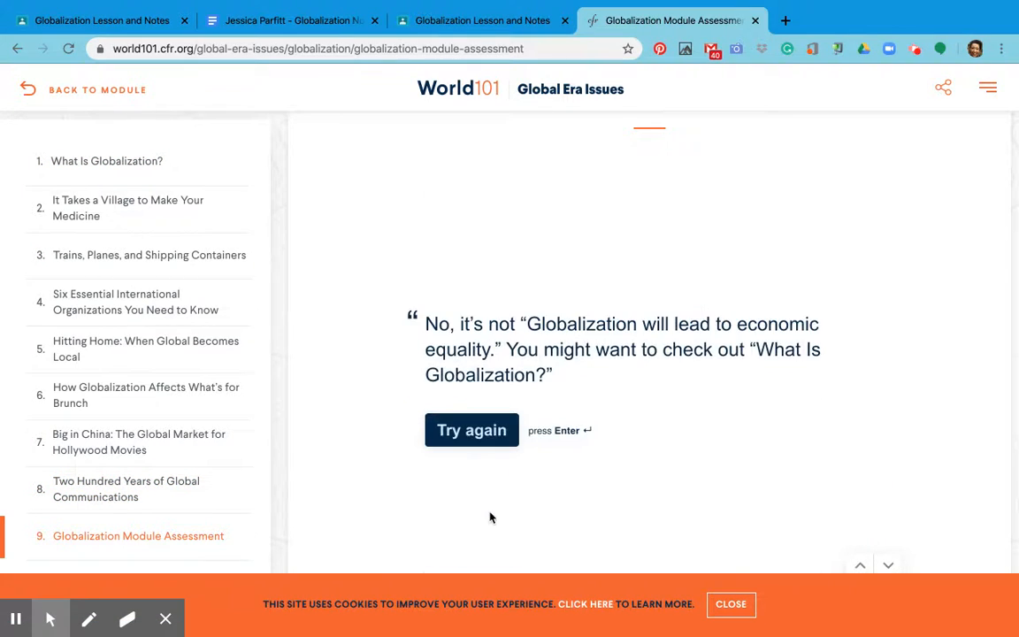
pyautogui.click(473, 432)
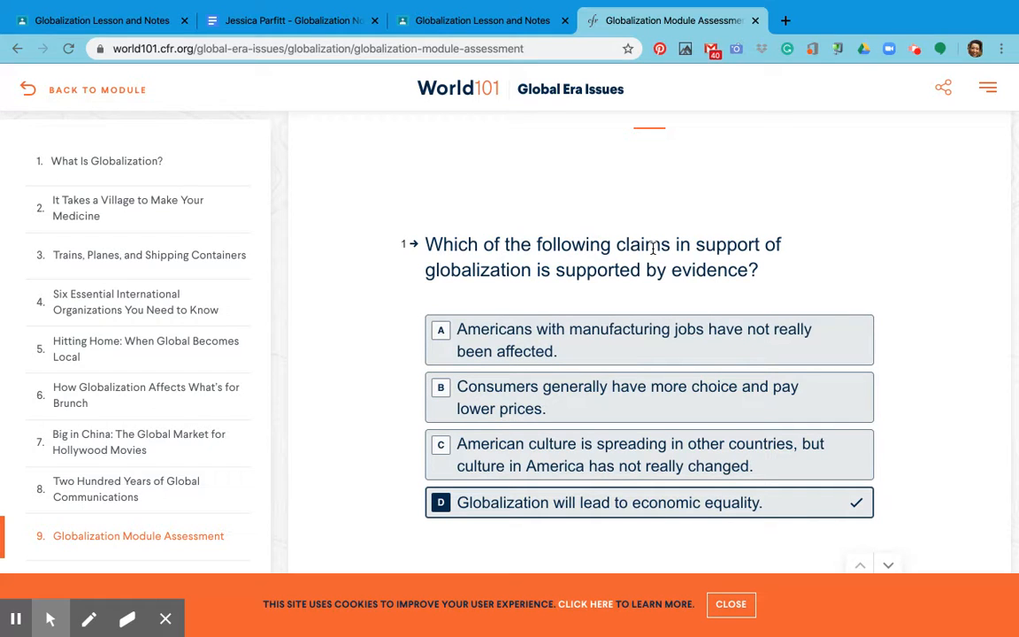
# - Return to the Econ class's Classwork page in Google Classroom and expand the Globalization Quiz assignment to read its instructions
pyautogui.click(160, 25)
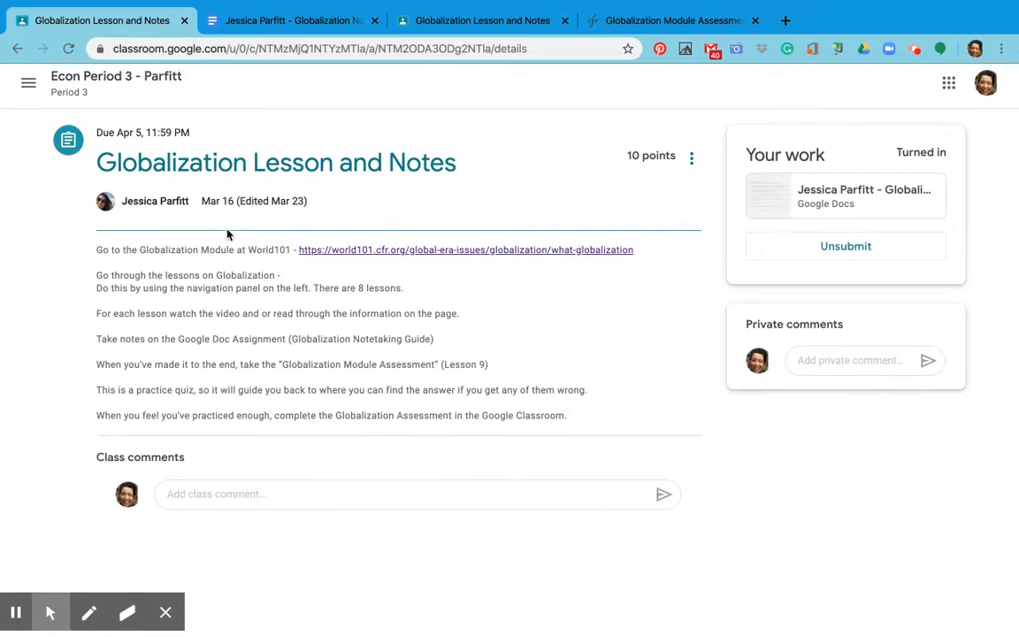
pyautogui.click(18, 49)
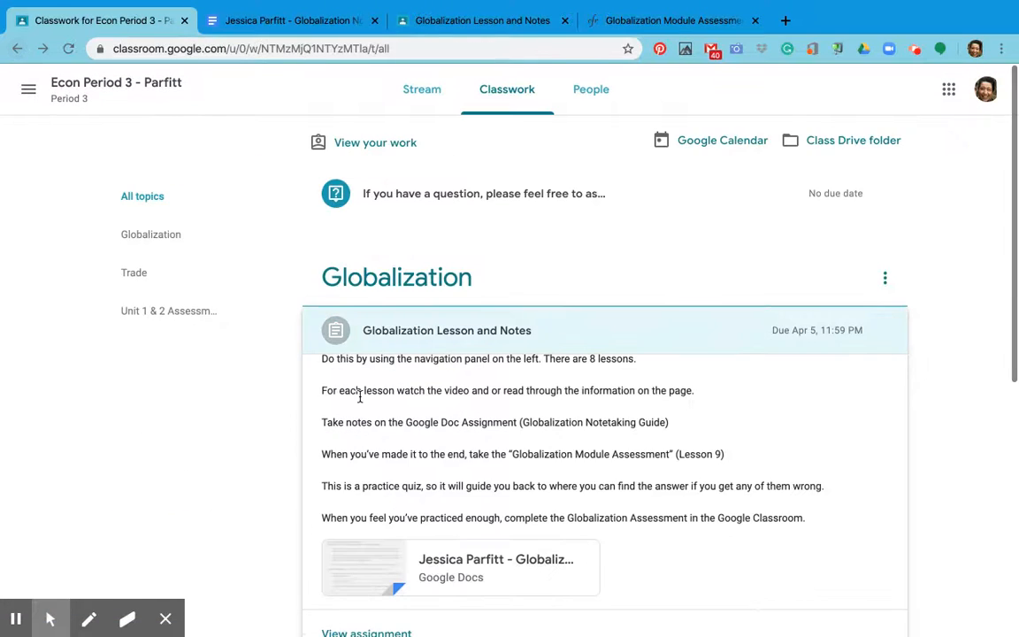
pyautogui.scroll(-3, 361, 415)
pyautogui.click(360, 413)
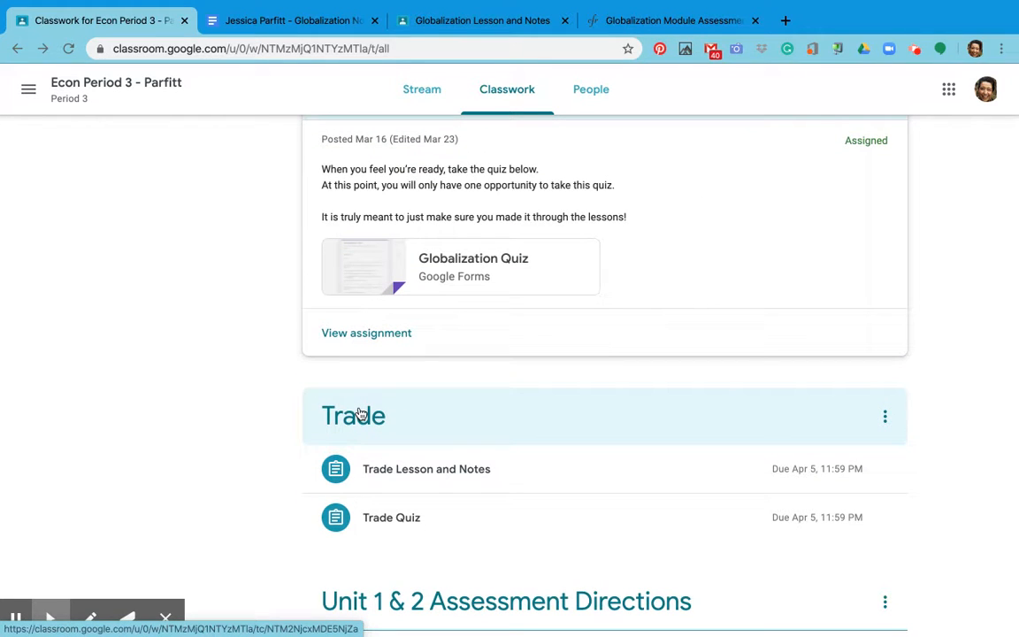
# - Open the attached Globalization Quiz form and review its questions through to the end without answering or submitting
pyautogui.click(492, 273)
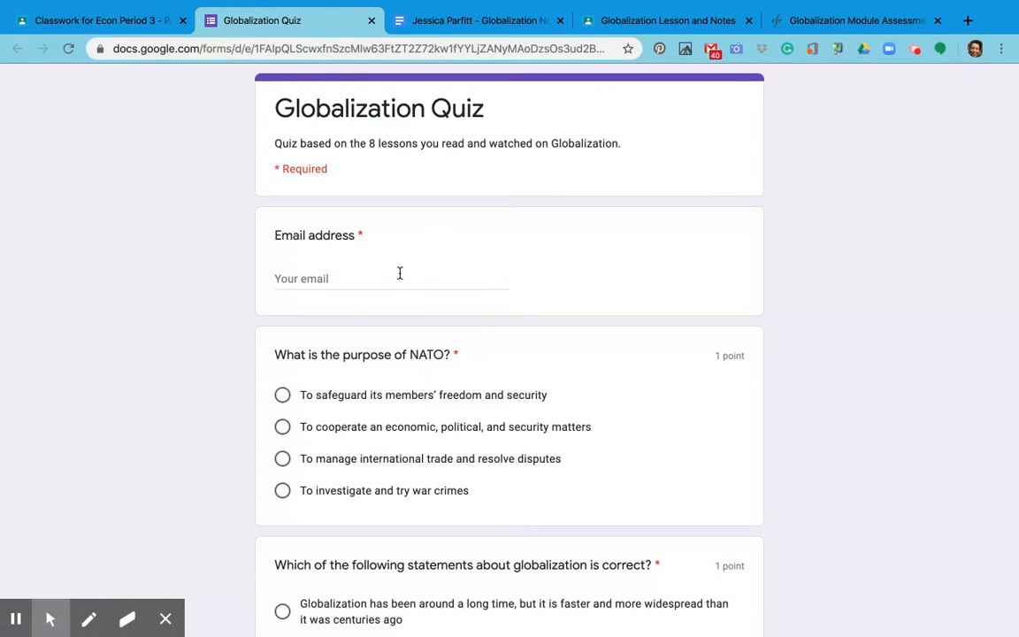
pyautogui.scroll(-9, 166, 425)
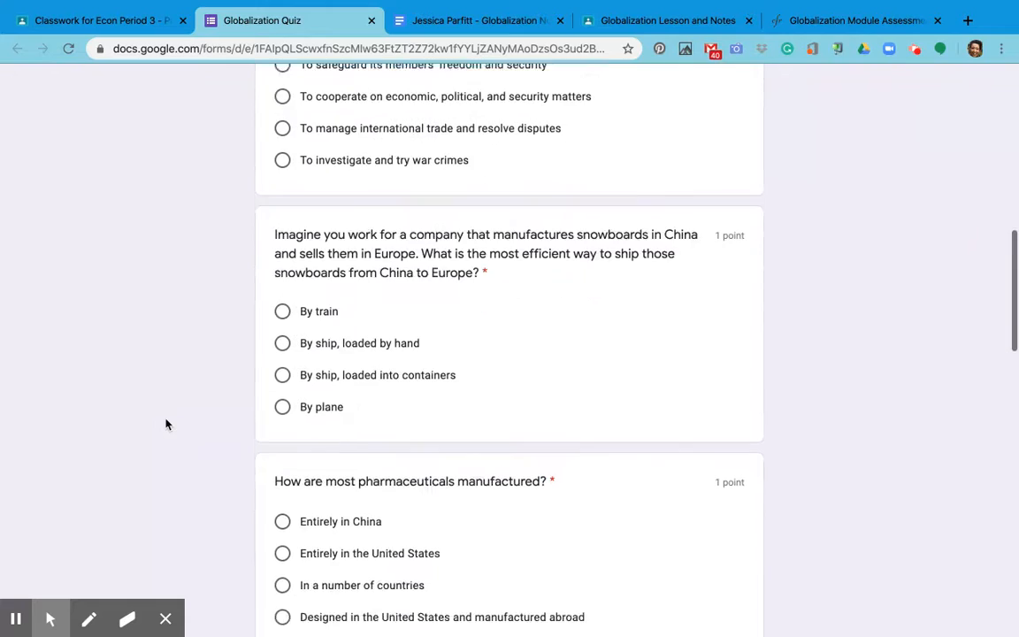
pyautogui.scroll(-15, 166, 425)
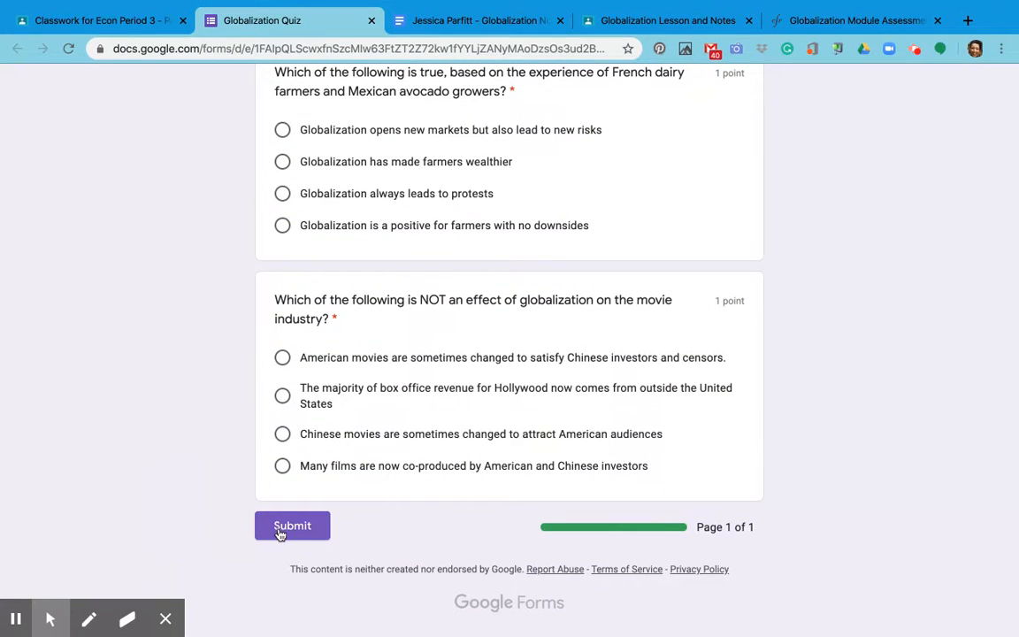
# - Revisit the World101 Globalization Module Assessment, return to the Classwork page and collapse the Globalization Quiz assignment
pyautogui.click(118, 26)
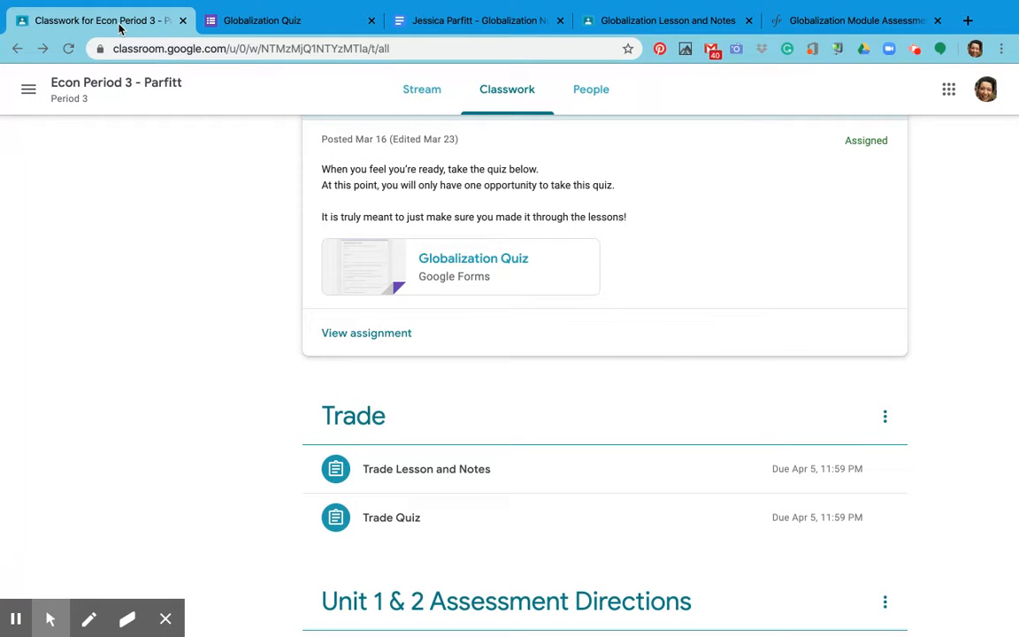
pyautogui.click(801, 20)
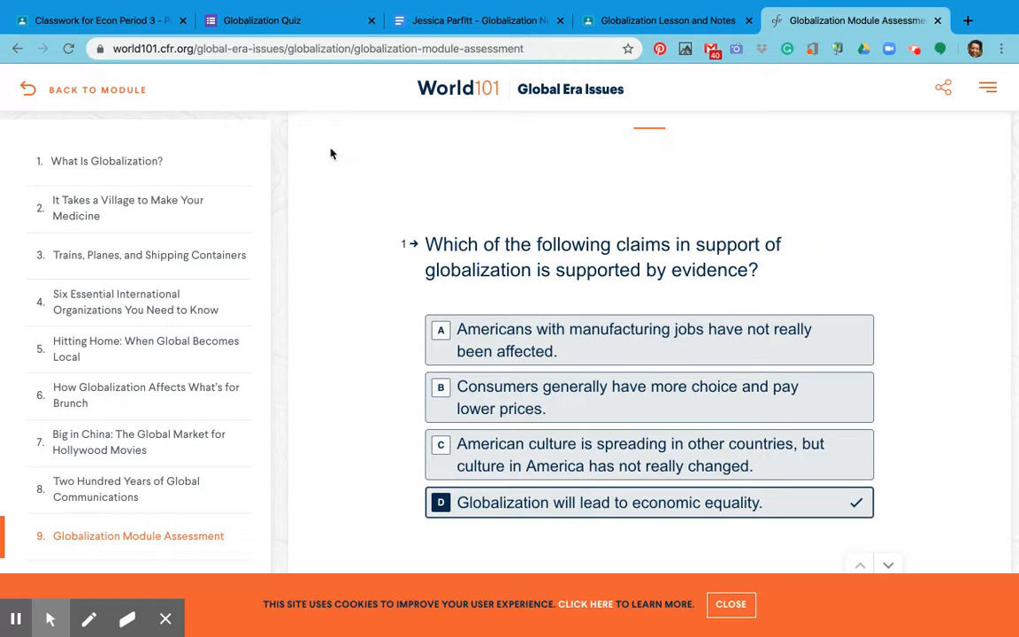
pyautogui.click(124, 20)
pyautogui.scroll(3, 265, 324)
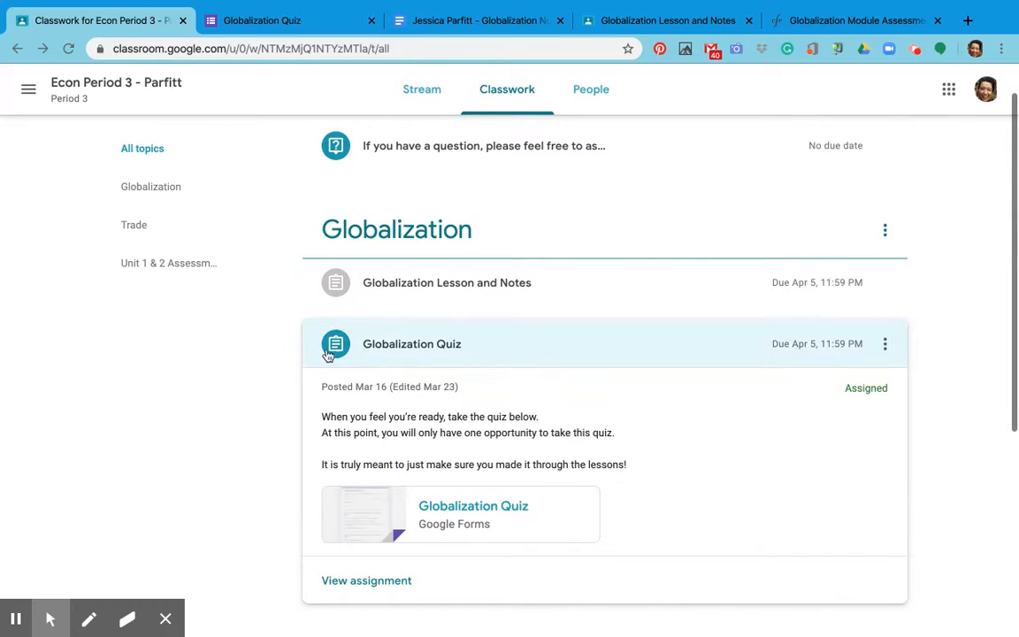
pyautogui.click(377, 354)
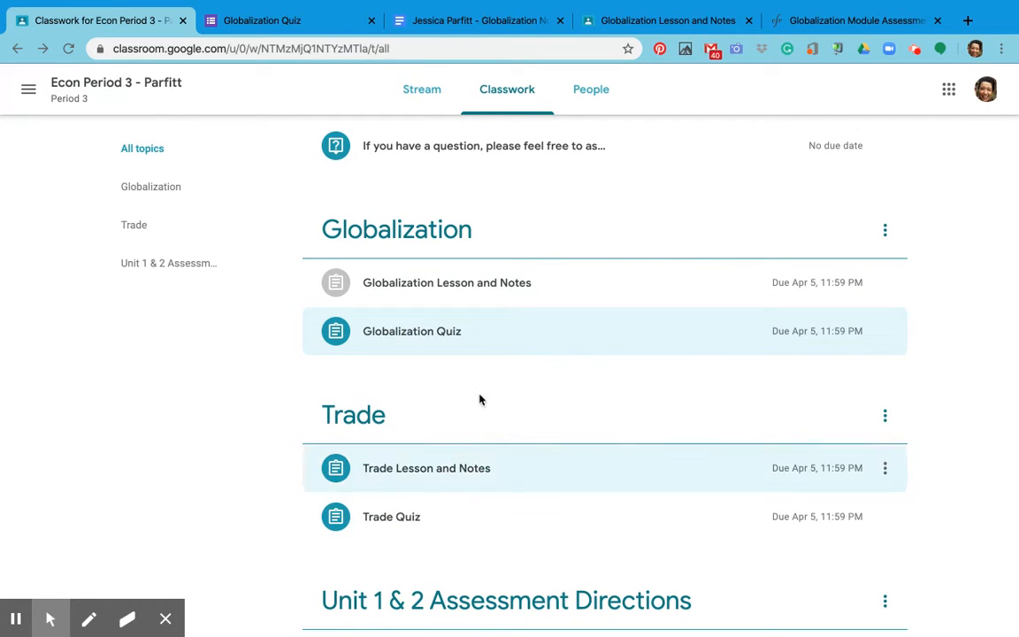
# - Review the Unit 1 & 2 Assessments Directions material and its attachments, view the Economics in the News document and return to Classwork
pyautogui.scroll(-2, 400, 512)
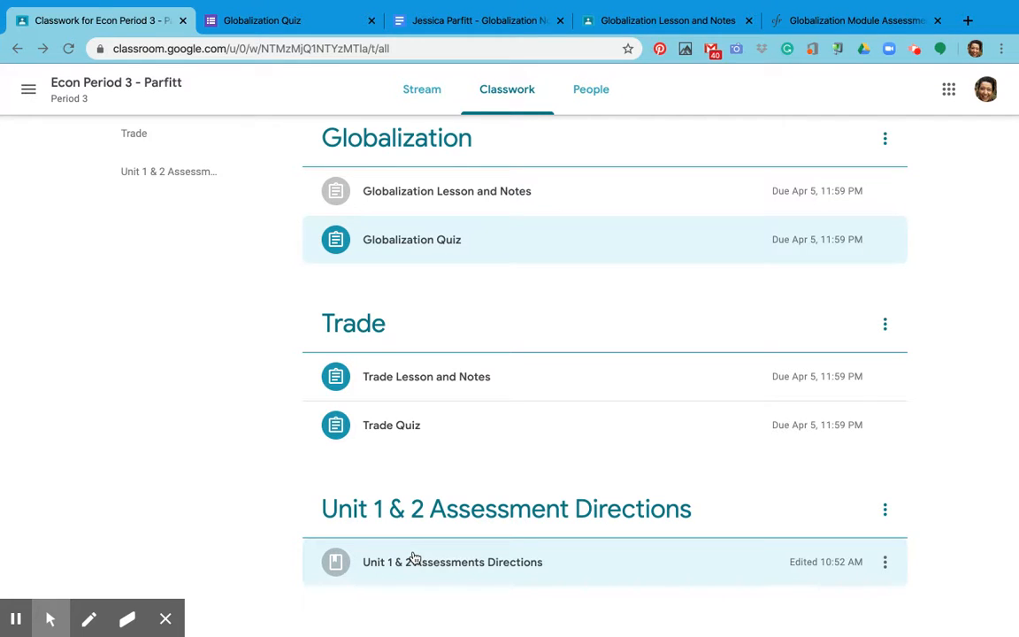
pyautogui.click(414, 558)
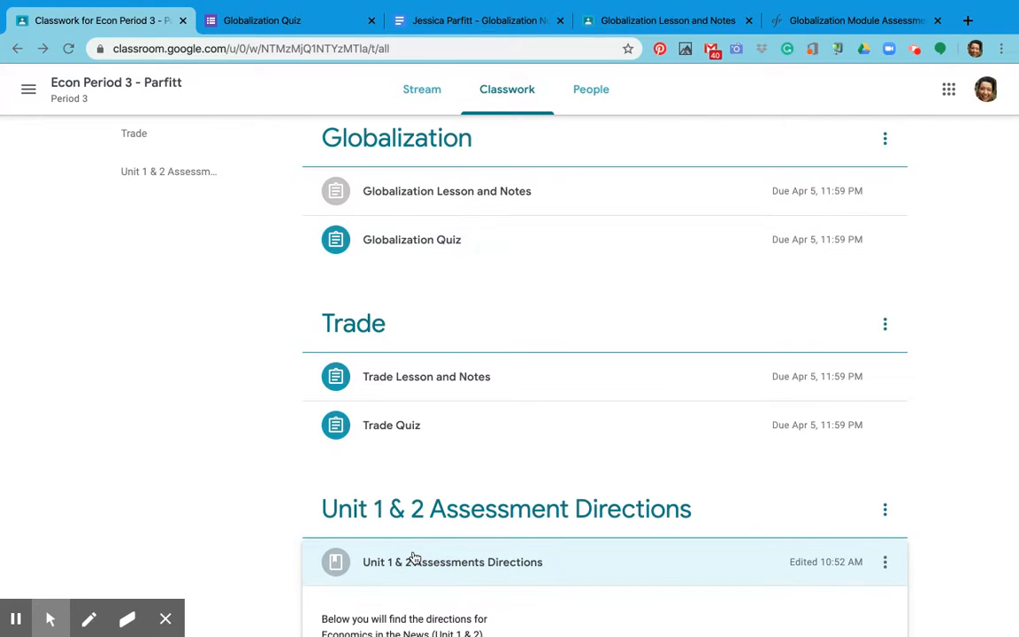
pyautogui.scroll(-3, 413, 558)
pyautogui.scroll(3, 414, 558)
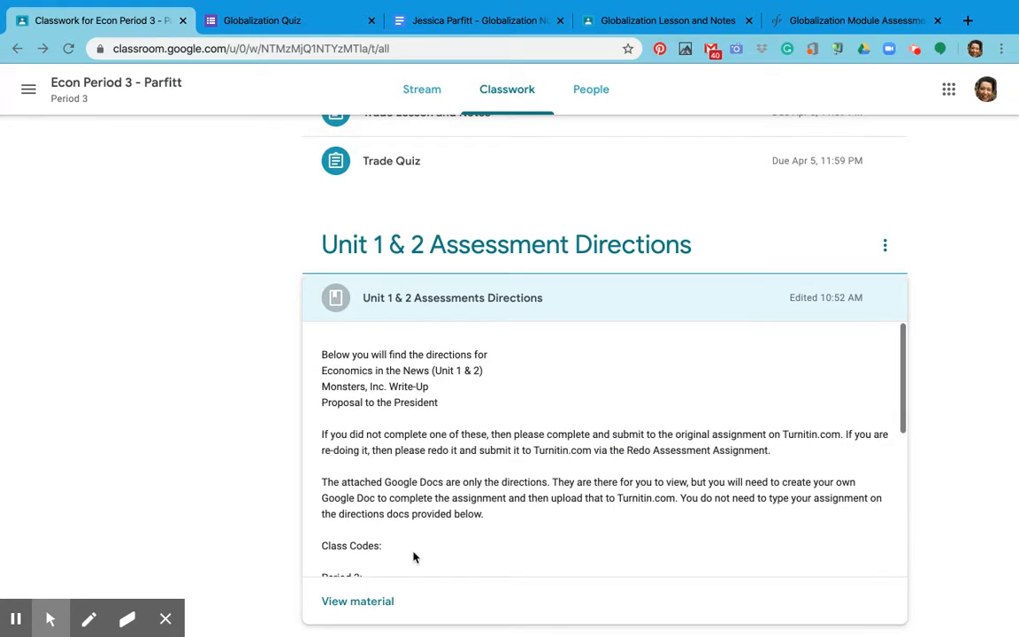
pyautogui.scroll(-5, 431, 491)
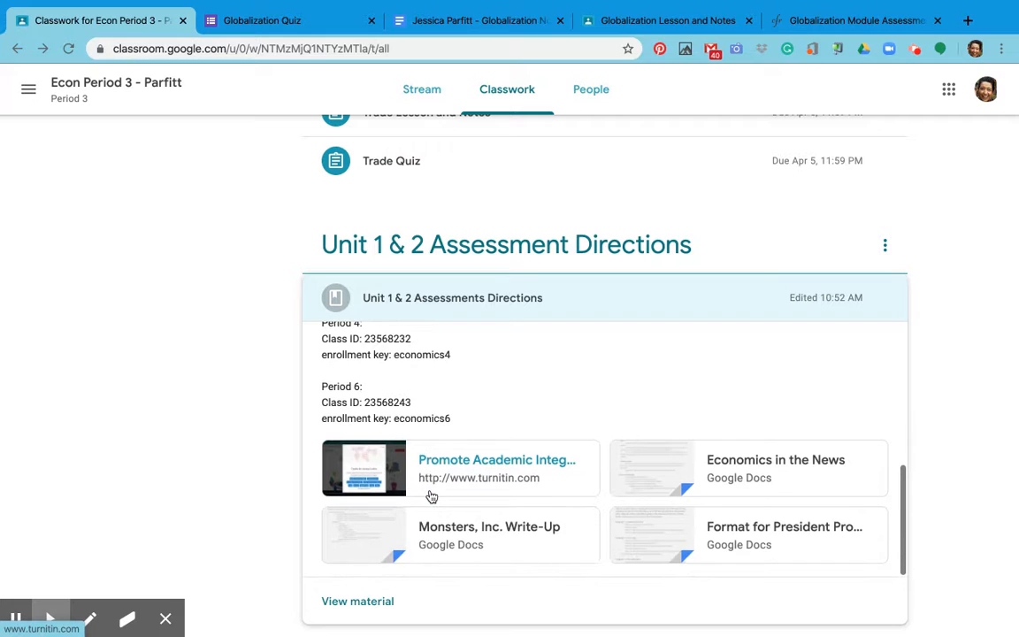
pyautogui.click(696, 467)
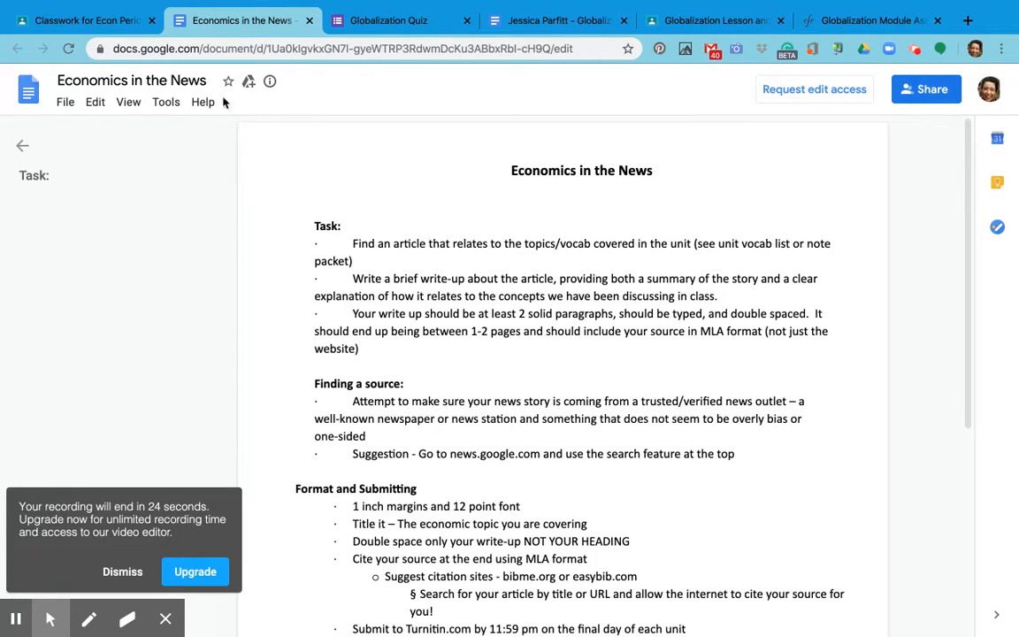
pyautogui.click(87, 19)
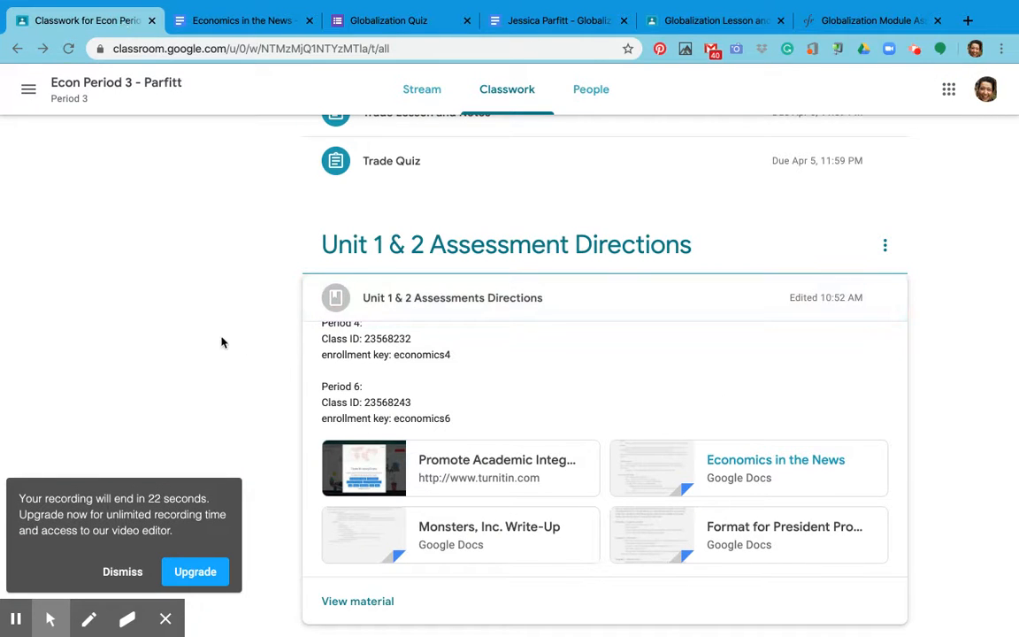